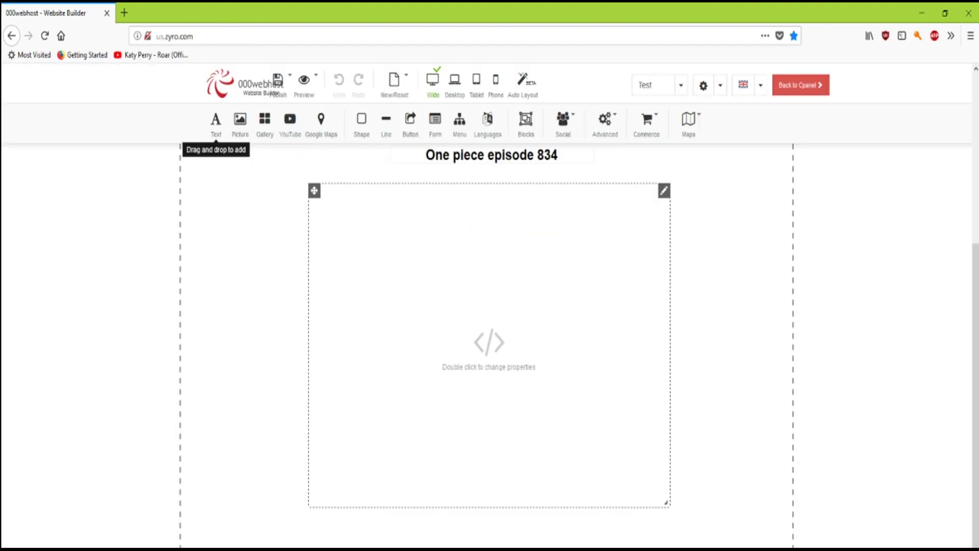
- Check the properties of the empty HTML block below the "One piece episode 834" heading and close them without changes
{"action": "scroll", "coordinate": [430, 236], "scroll_direction": "up", "scroll_amount": 3}
{"action": "scroll", "coordinate": [430, 236], "scroll_direction": "down", "scroll_amount": 1}
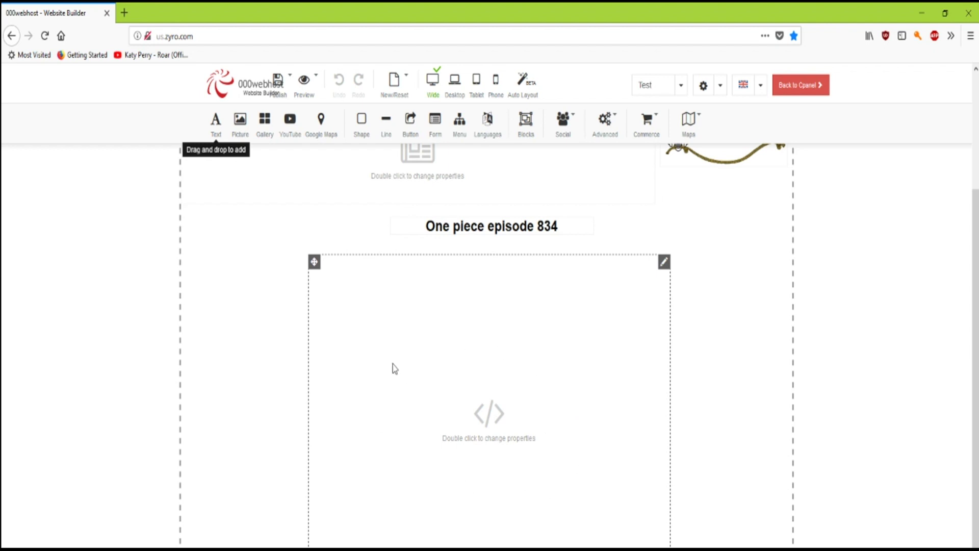
{"action": "double_click", "coordinate": [489, 421]}
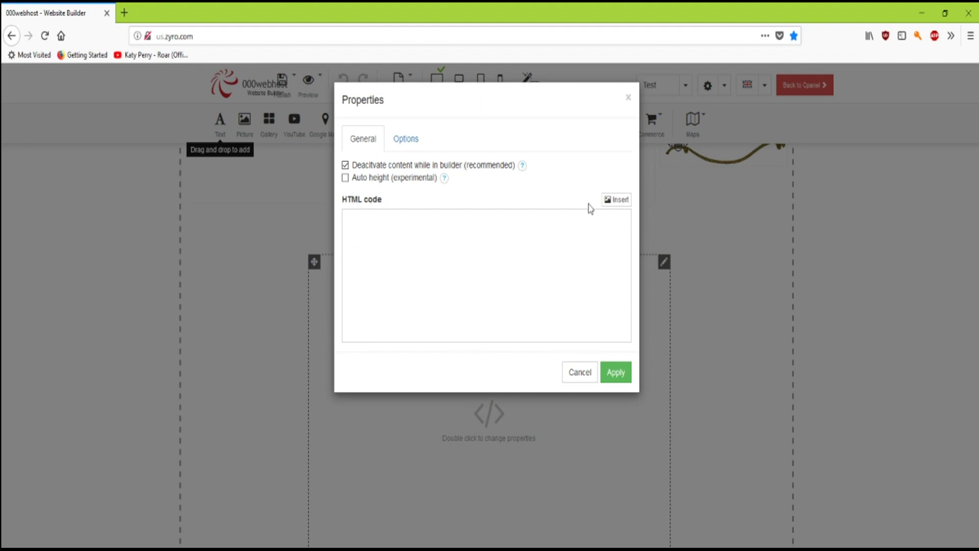
{"action": "left_click", "coordinate": [628, 98]}
{"action": "scroll", "coordinate": [700, 346], "scroll_direction": "down", "scroll_amount": 2}
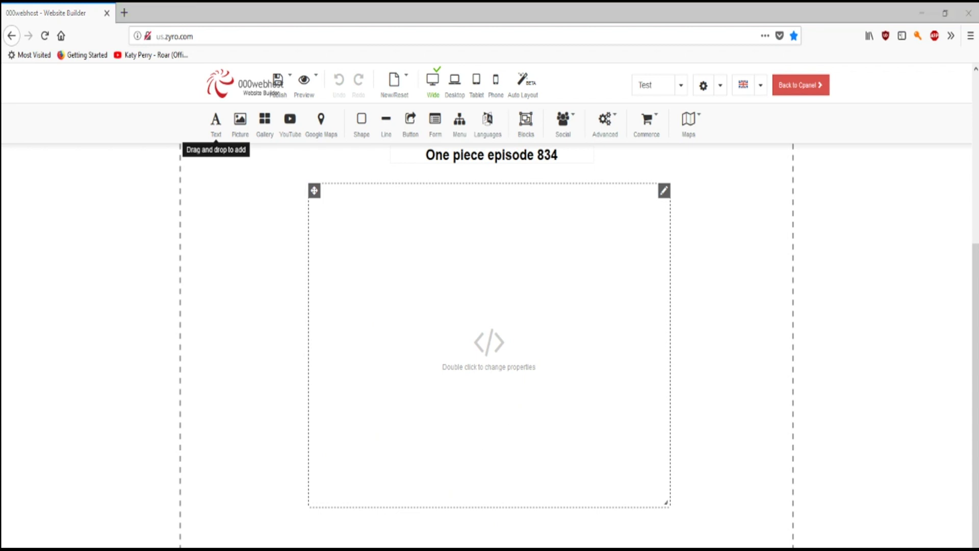
- In the other browser window, search the web for "one piece 833 vostfr" and open the Neko-streaming.com result
{"action": "key", "text": "alt+Tab"}
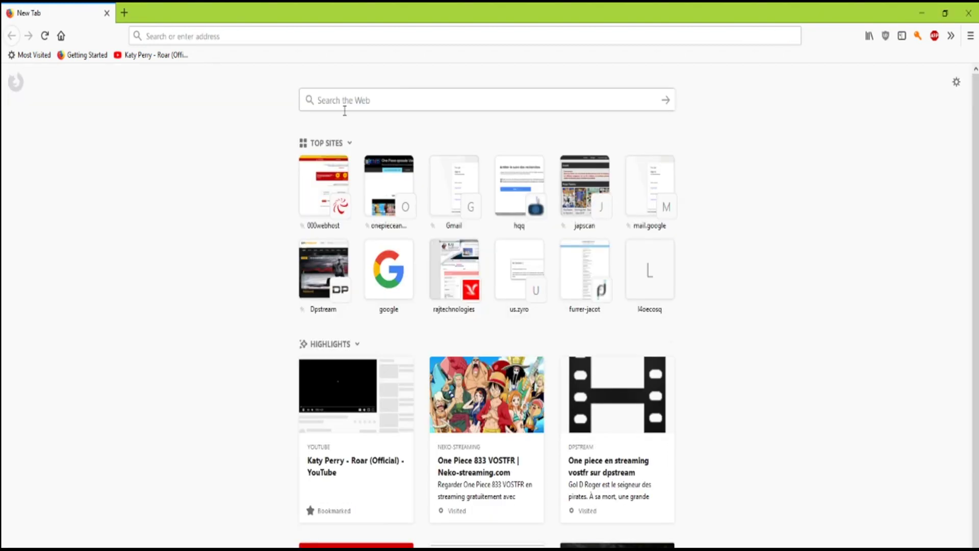
{"action": "left_click", "coordinate": [322, 100]}
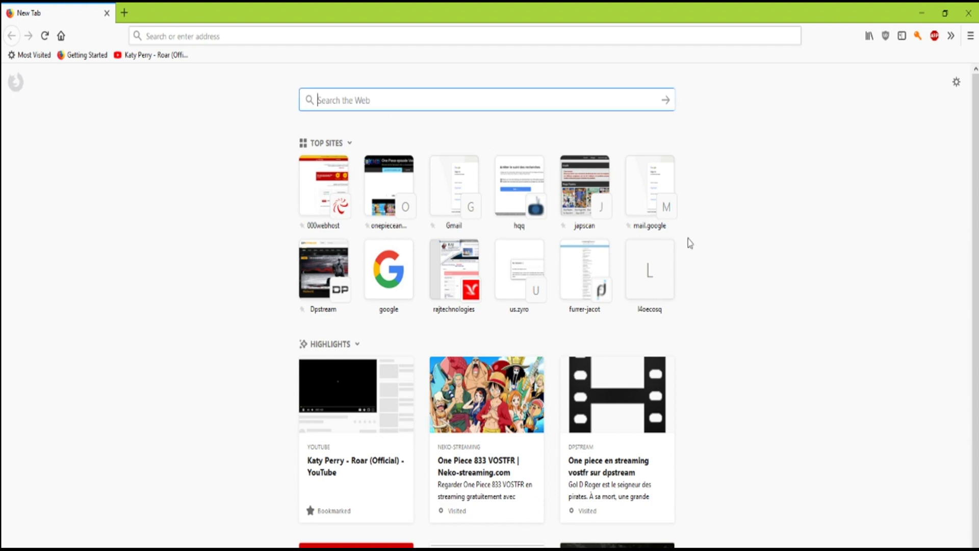
{"action": "type", "text": "one p"}
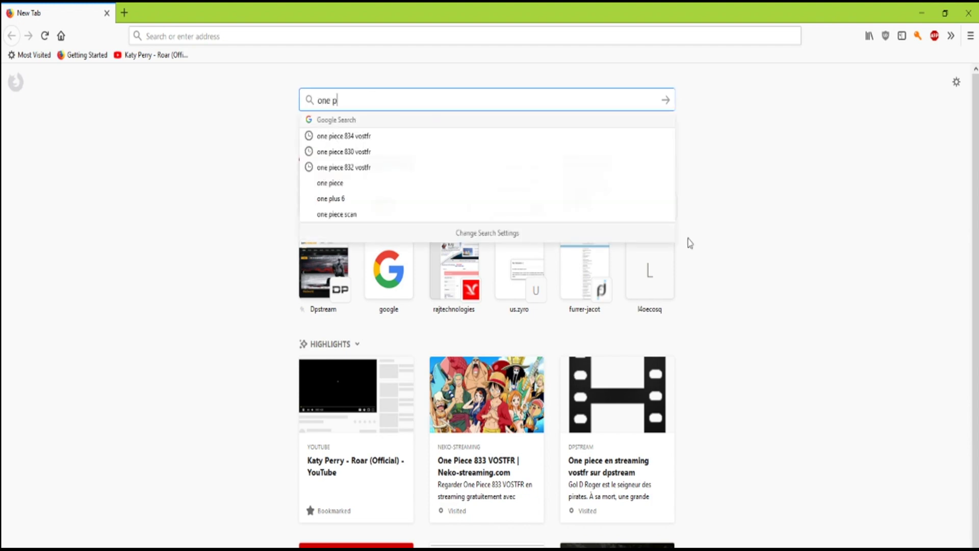
{"action": "type", "text": "iece 833"}
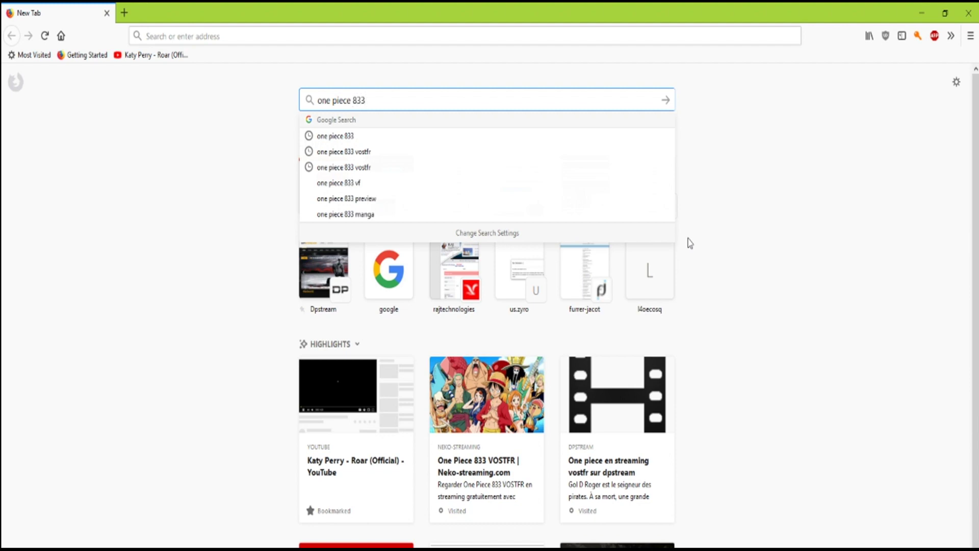
{"action": "type", "text": " vostfr"}
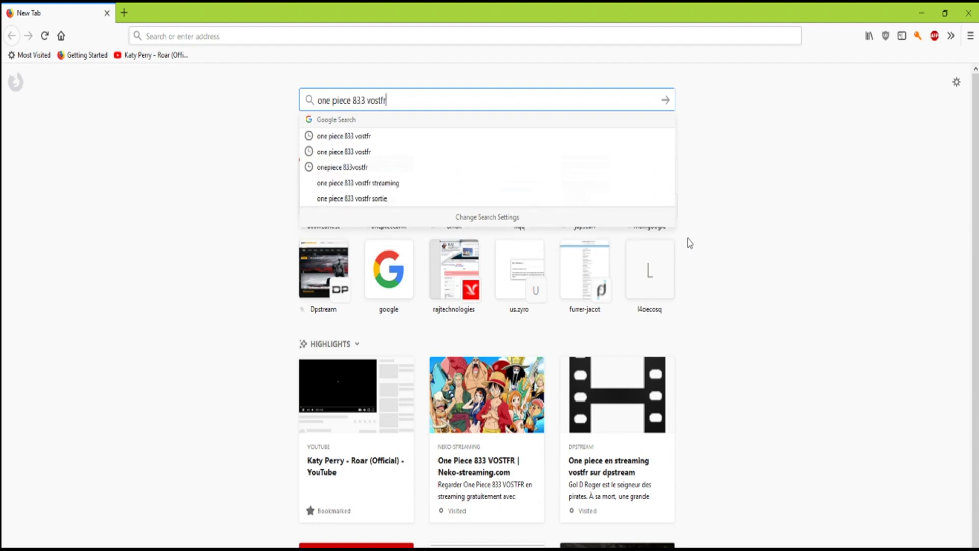
{"action": "key", "text": "Return"}
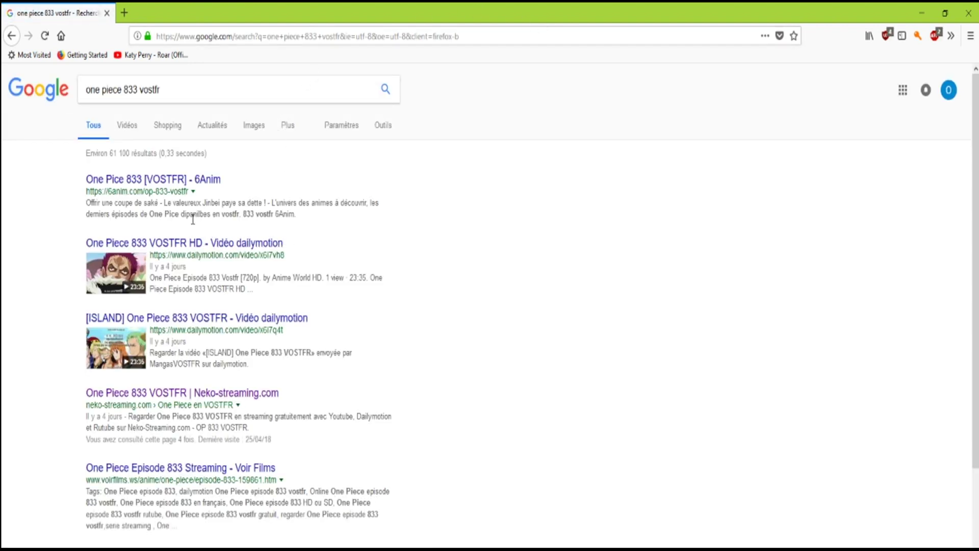
{"action": "left_click", "coordinate": [249, 395]}
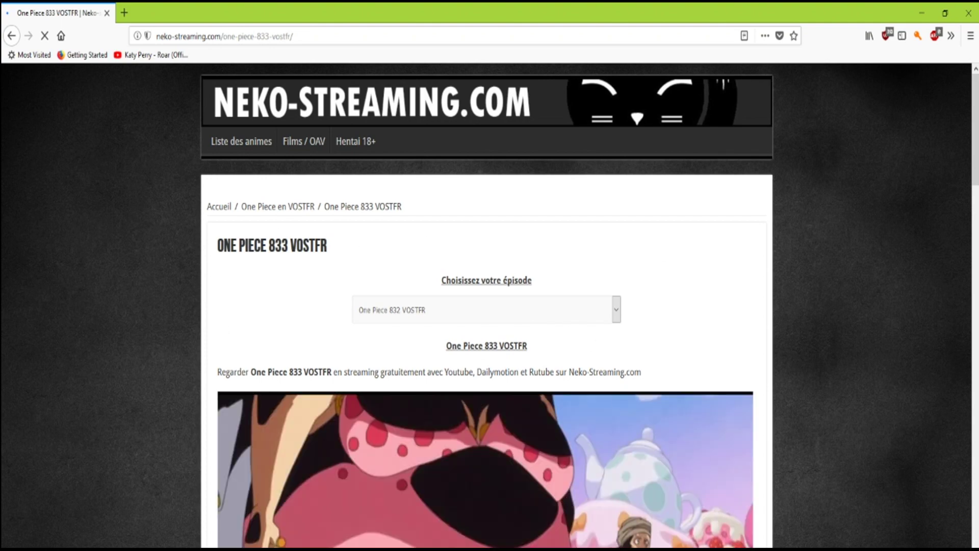
- Play the first video on the episode page briefly, view it in full screen and return to the page
{"action": "scroll", "coordinate": [470, 425], "scroll_direction": "down", "scroll_amount": 4}
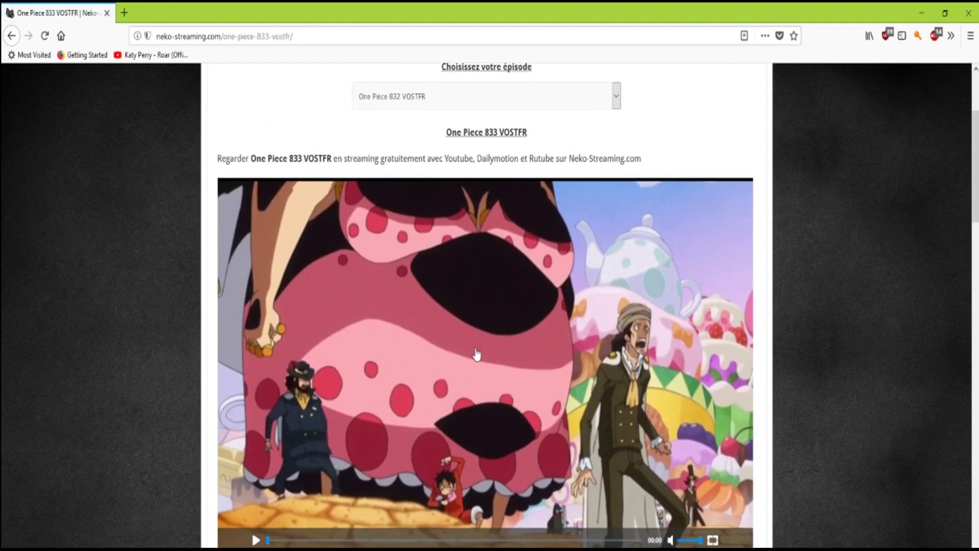
{"action": "left_click", "coordinate": [474, 368]}
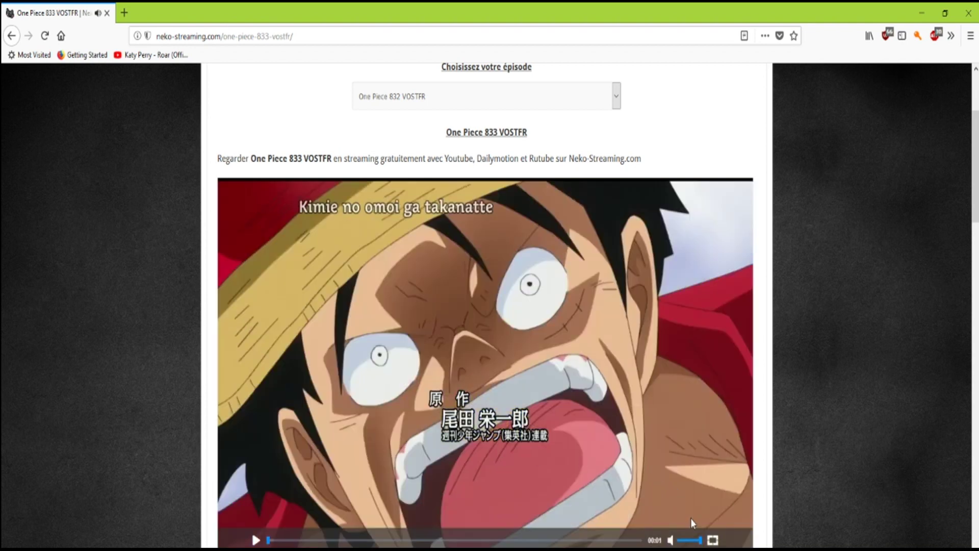
{"action": "double_click", "coordinate": [672, 469]}
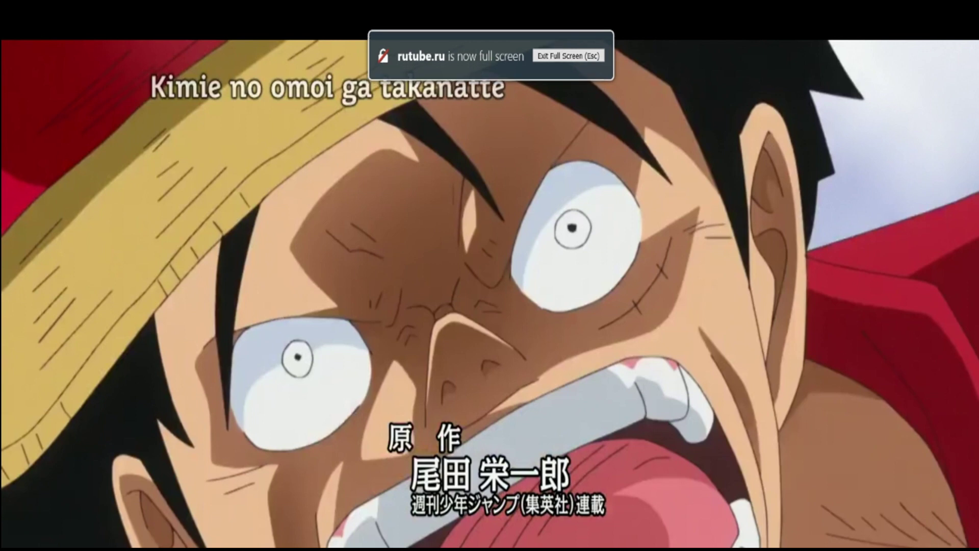
{"action": "double_click", "coordinate": [573, 385]}
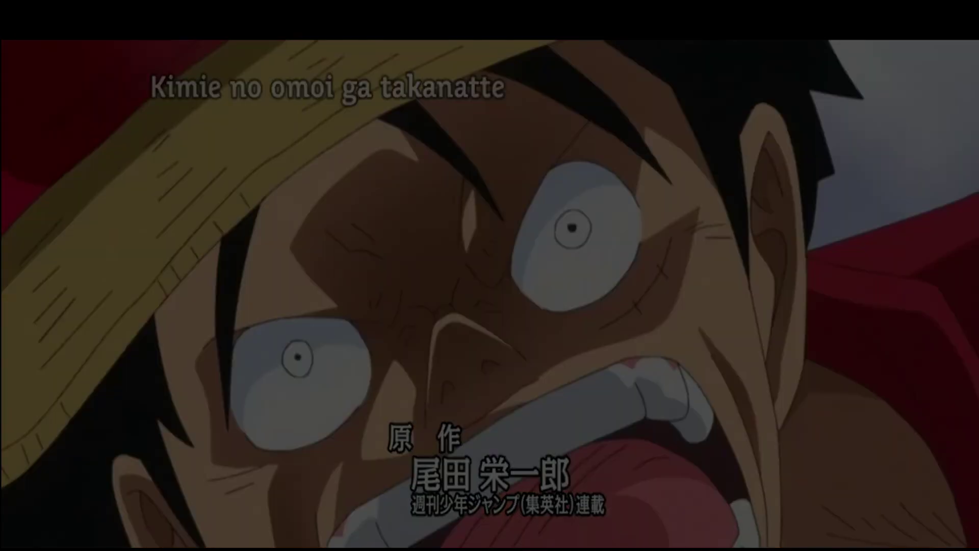
- Play the second video on the episode page briefly, view it in full screen and leave full screen
{"action": "scroll", "coordinate": [571, 385], "scroll_direction": "down", "scroll_amount": 4}
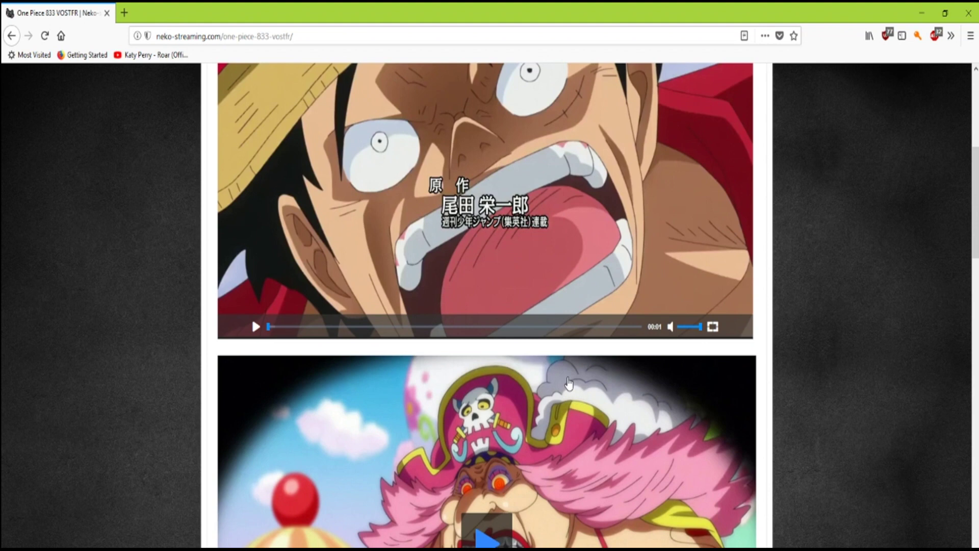
{"action": "left_click", "coordinate": [490, 533]}
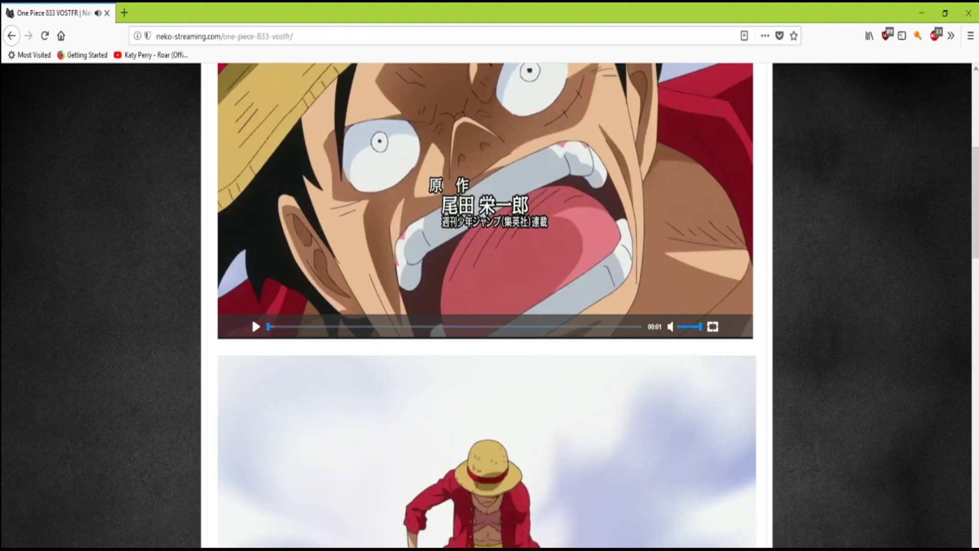
{"action": "double_click", "coordinate": [489, 533]}
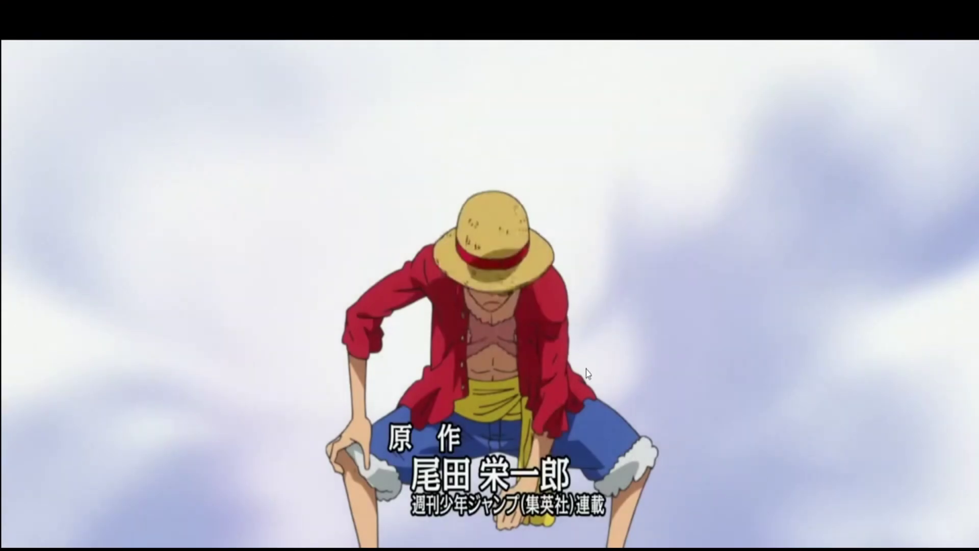
{"action": "key", "text": "Escape"}
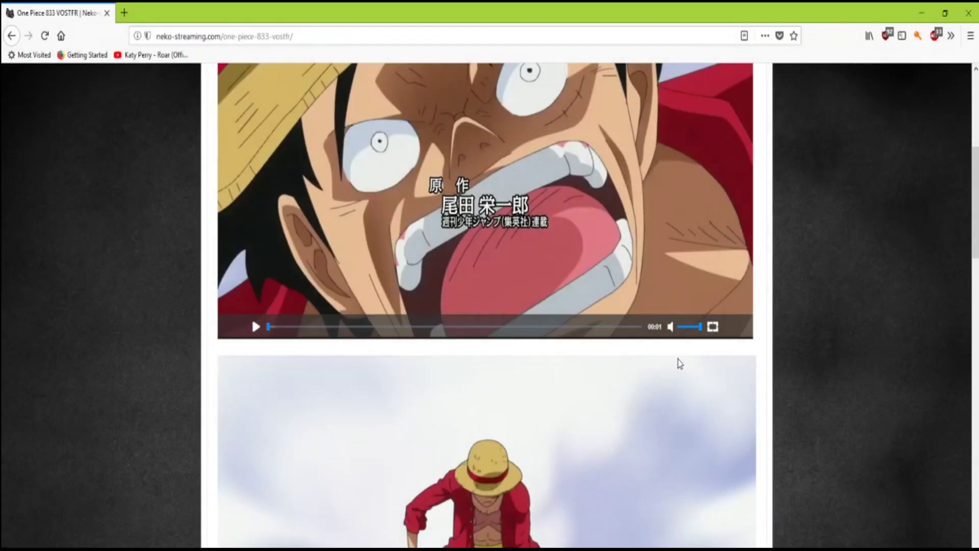
- Open the source code of the One Piece 833 VOSTFR page
{"action": "scroll", "coordinate": [678, 363], "scroll_direction": "up", "scroll_amount": 5}
{"action": "right_click", "coordinate": [315, 202]}
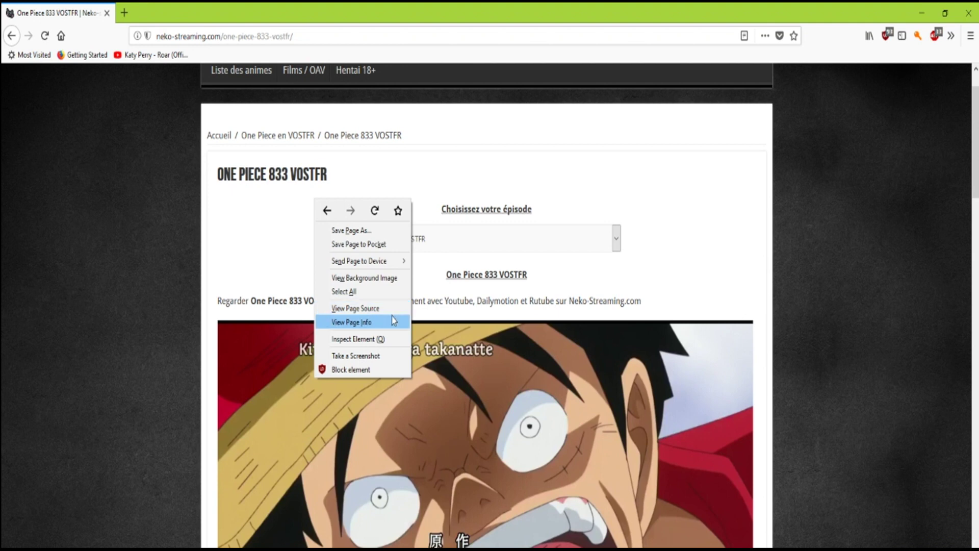
{"action": "left_click", "coordinate": [356, 309]}
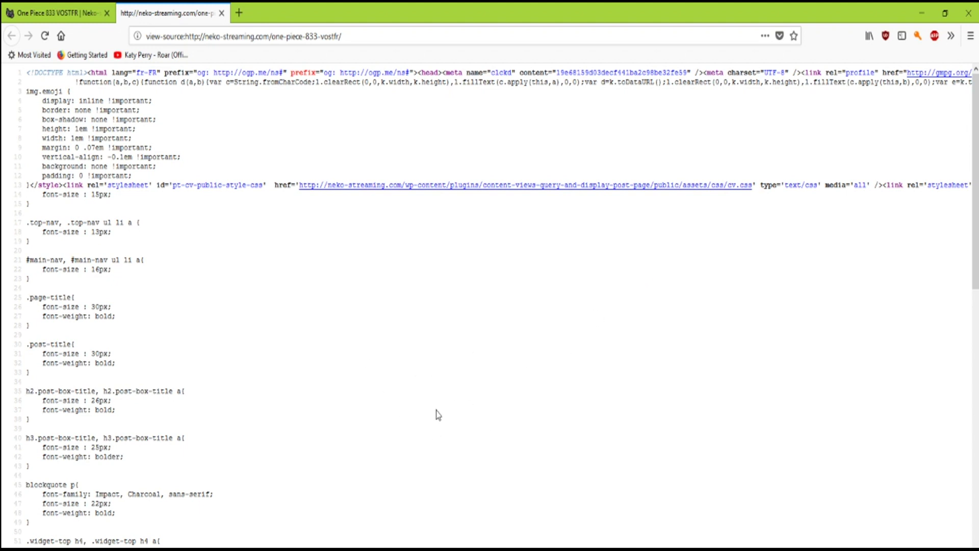
- Search the page source for "iframe" and go through the matches to the Dailymotion embed in the footer
{"action": "key", "text": "alt"}
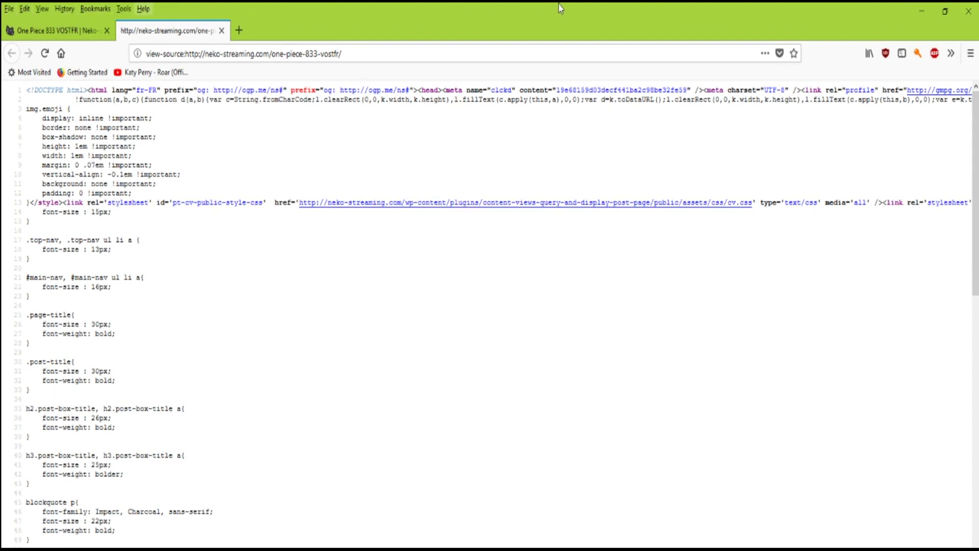
{"action": "left_click", "coordinate": [26, 9]}
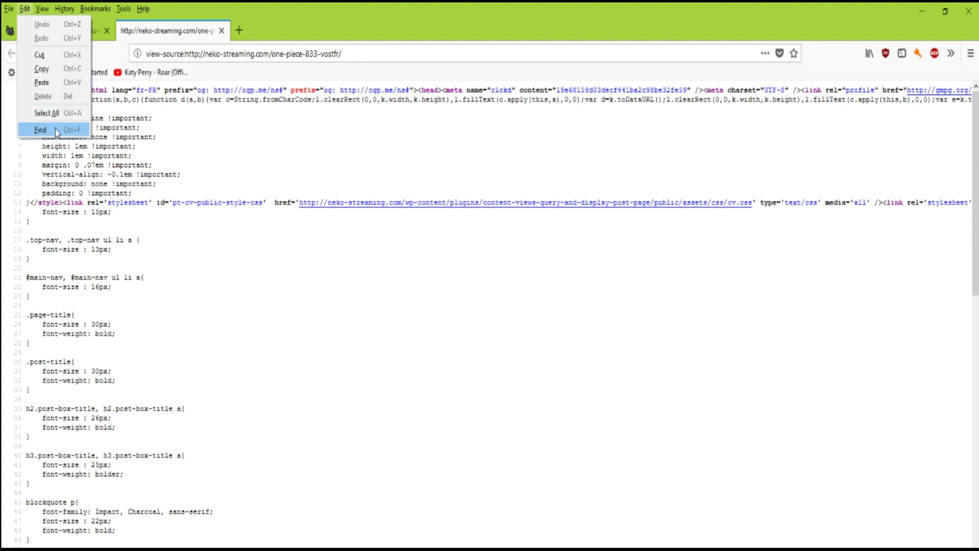
{"action": "left_click", "coordinate": [360, 170]}
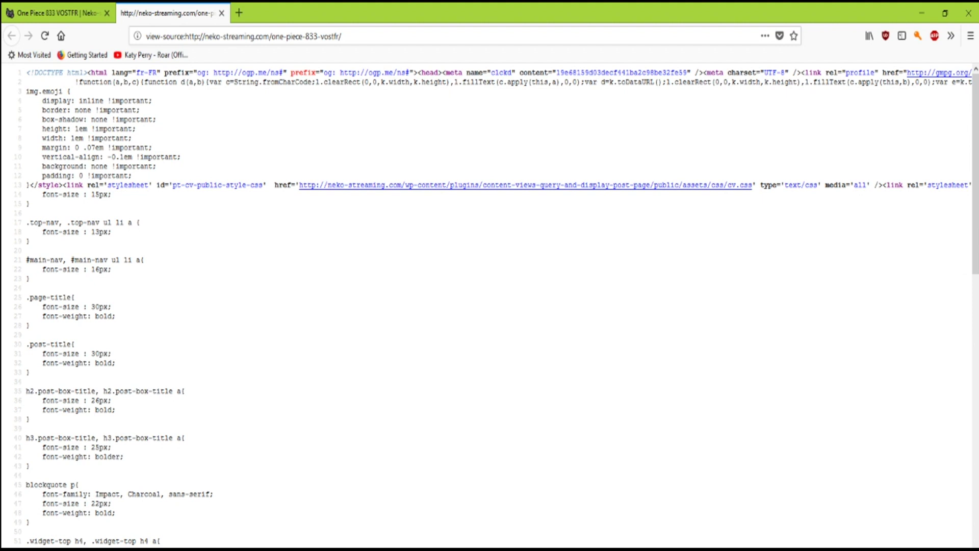
{"action": "type", "text": "frame"}
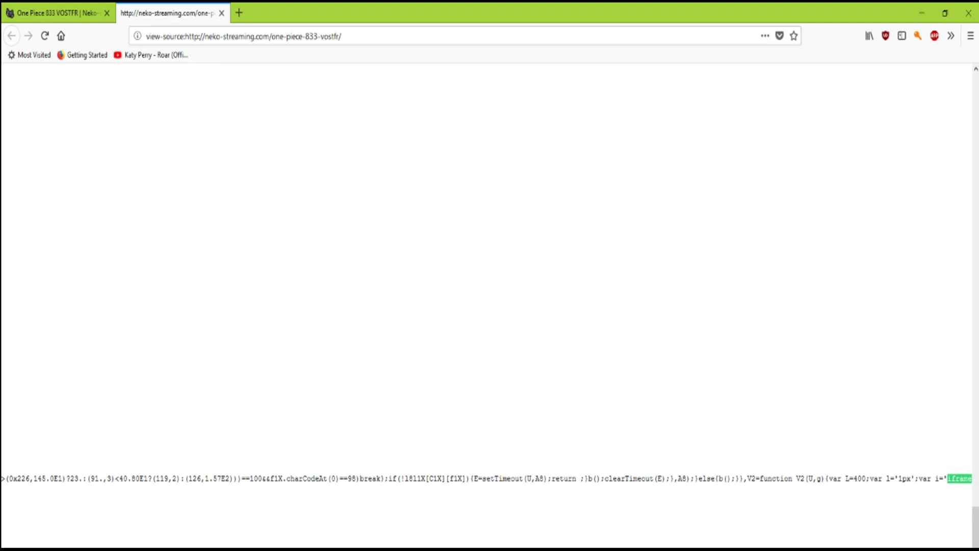
{"action": "key", "text": "Return"}
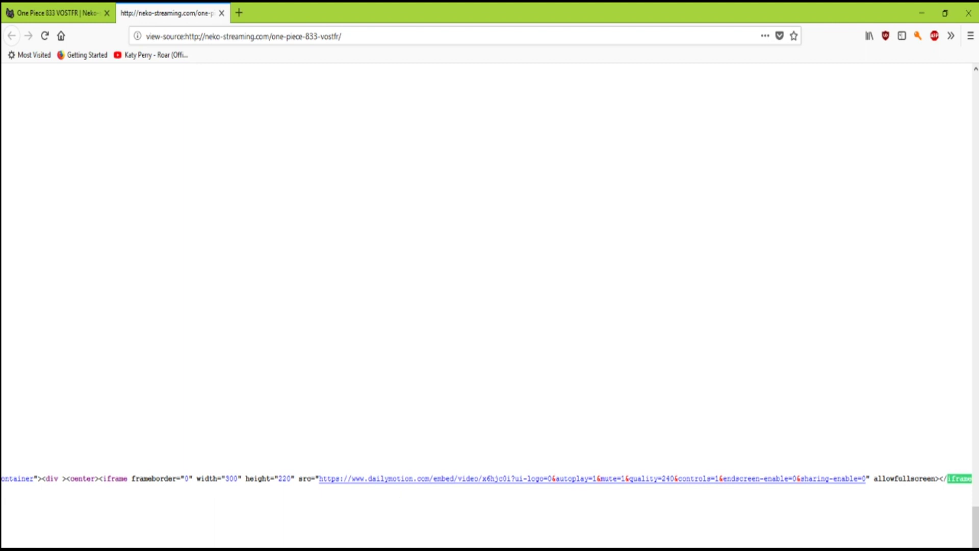
{"action": "key", "text": "Return"}
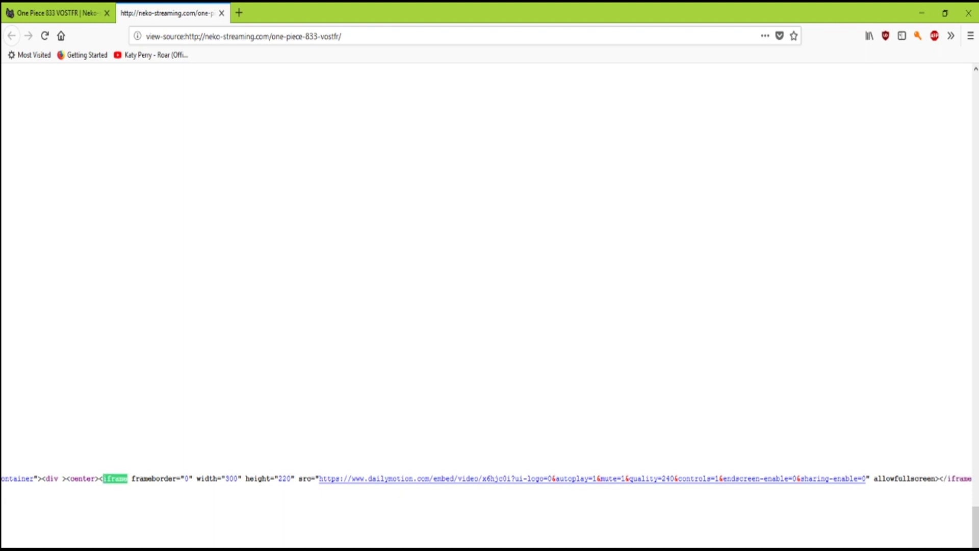
- Examine the source code preceding the Dailymotion iframe in the page footer
{"action": "scroll", "coordinate": [487, 478], "scroll_direction": "left", "scroll_amount": 4}
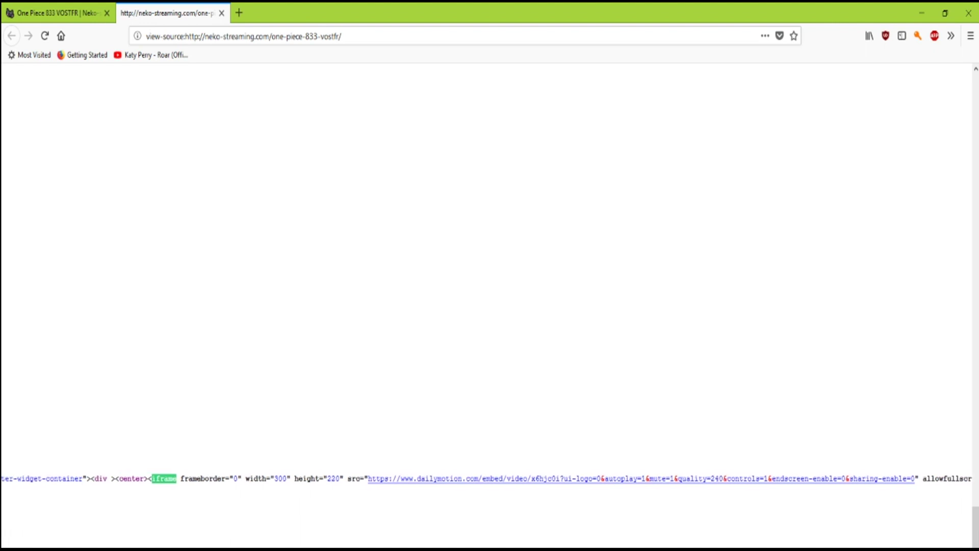
{"action": "scroll", "coordinate": [487, 478], "scroll_direction": "left", "scroll_amount": 4}
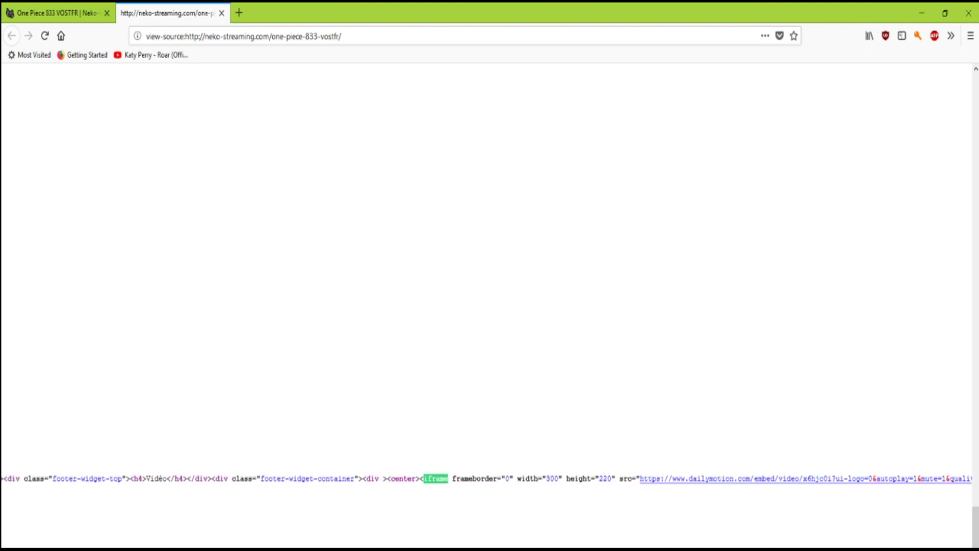
{"action": "scroll", "coordinate": [486, 478], "scroll_direction": "left", "scroll_amount": 4}
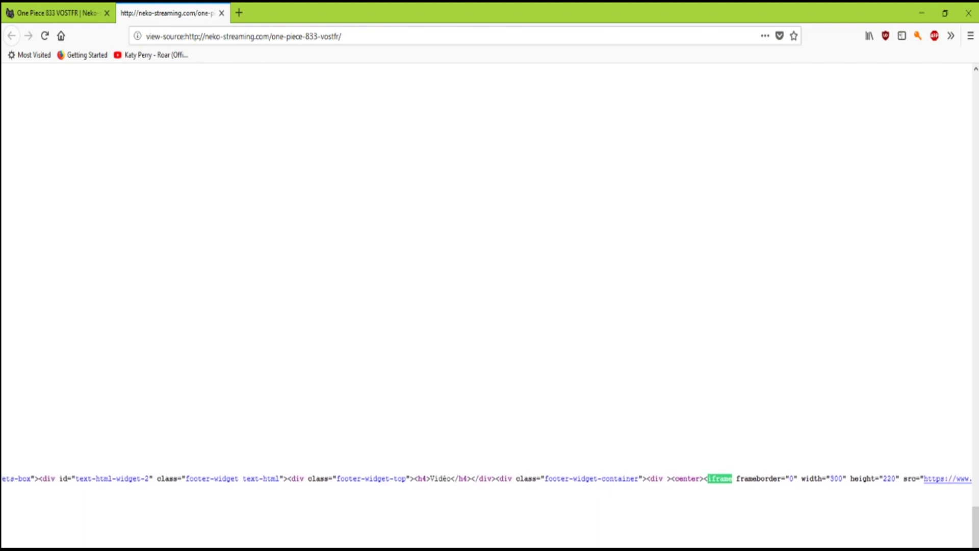
{"action": "scroll", "coordinate": [487, 478], "scroll_direction": "left", "scroll_amount": 2}
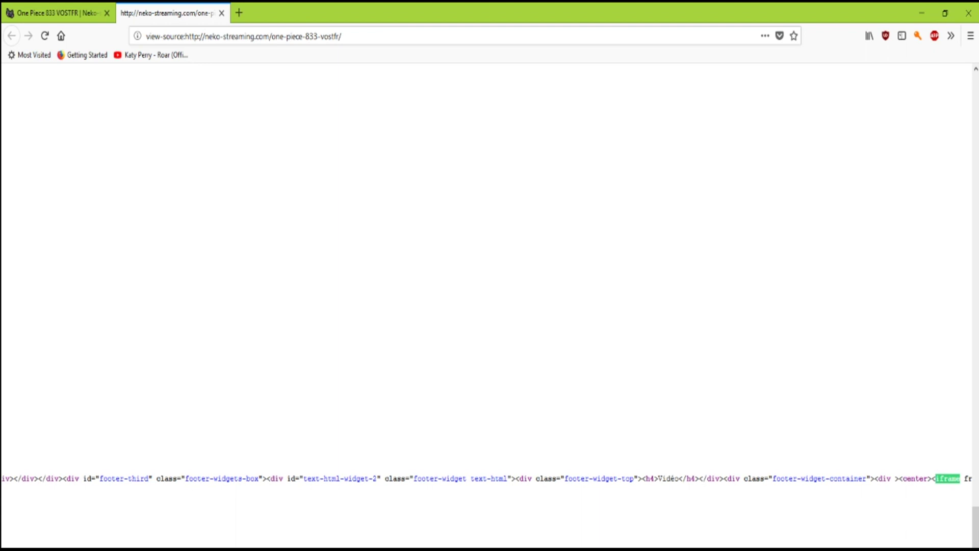
{"action": "scroll", "coordinate": [487, 478], "scroll_direction": "left", "scroll_amount": 3}
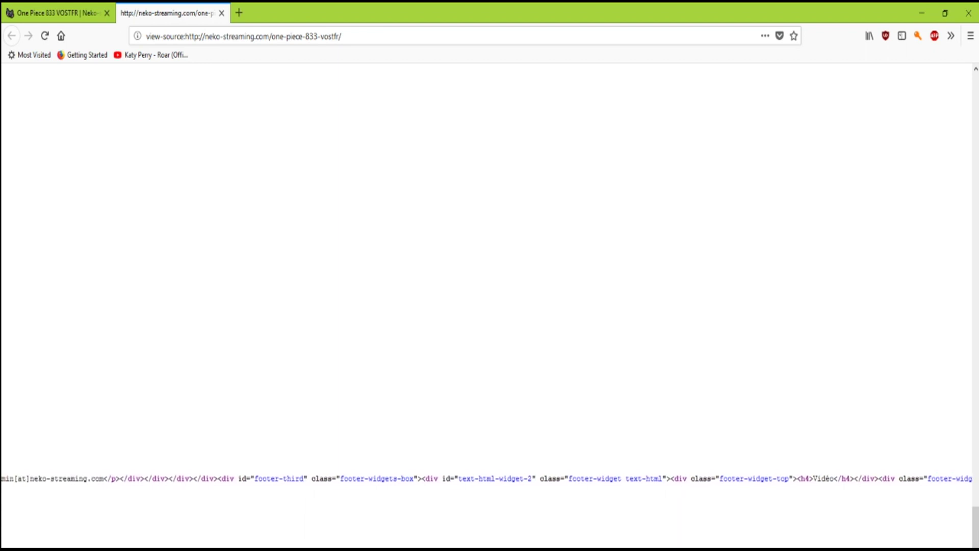
{"action": "scroll", "coordinate": [487, 478], "scroll_direction": "left", "scroll_amount": 4}
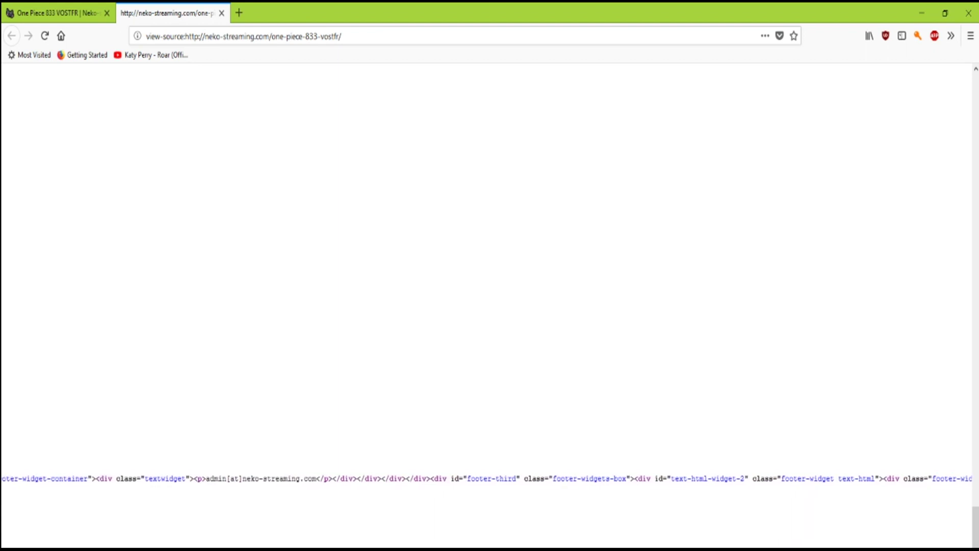
{"action": "scroll", "coordinate": [487, 478], "scroll_direction": "left", "scroll_amount": 1}
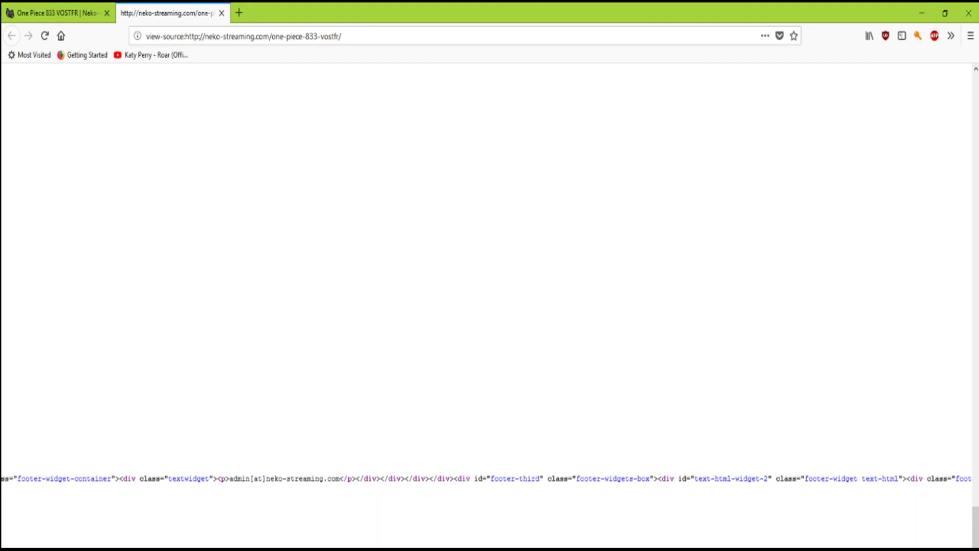
- Go back through the "iframe" matches in the page source to the Rutube embed with width 1050 and height 600
{"action": "key", "text": "shift+F3"}
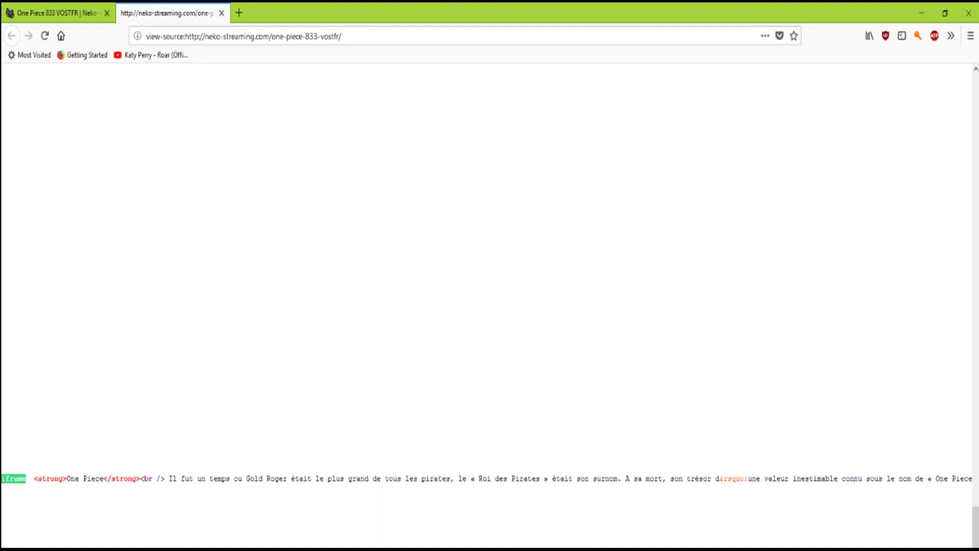
{"action": "scroll", "coordinate": [487, 479], "scroll_direction": "left", "scroll_amount": 4}
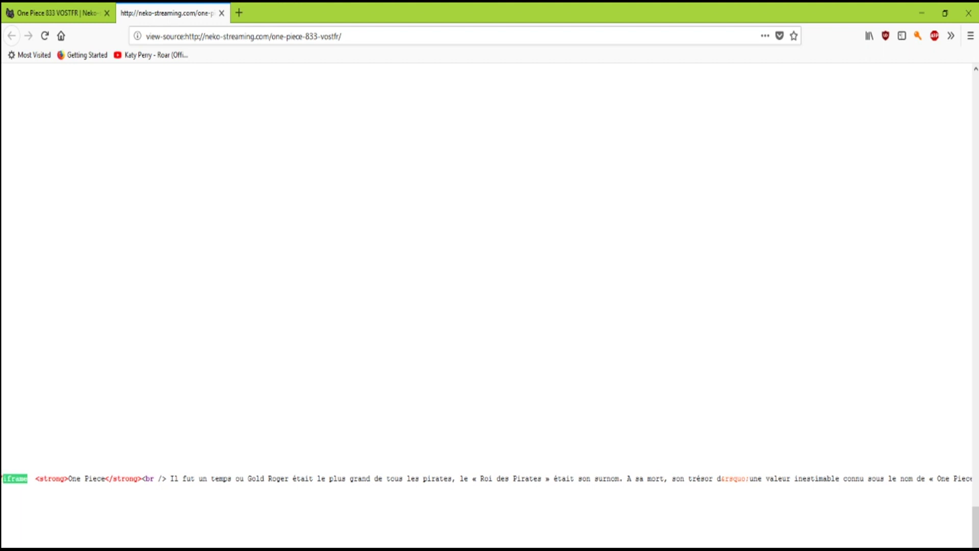
{"action": "scroll", "coordinate": [487, 478], "scroll_direction": "left", "scroll_amount": 7}
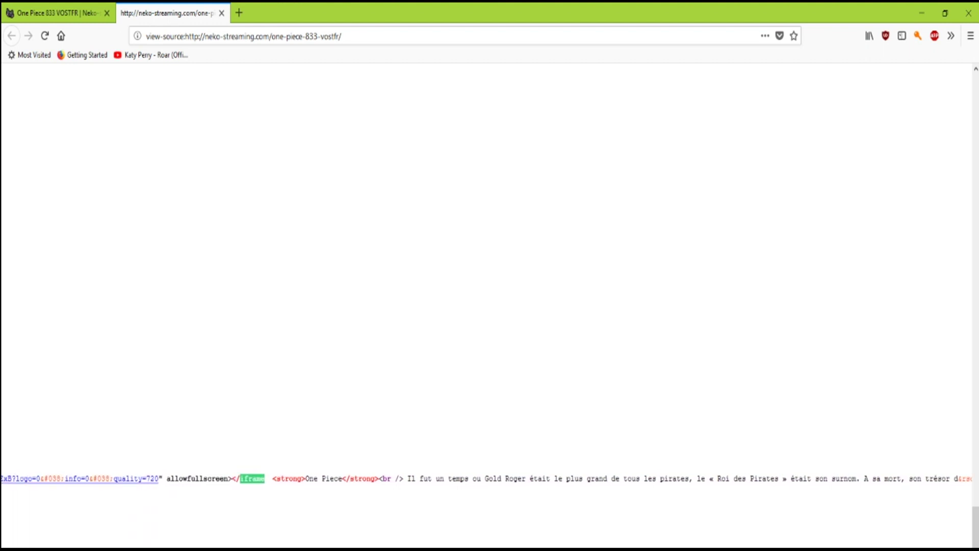
{"action": "scroll", "coordinate": [487, 478], "scroll_direction": "left", "scroll_amount": 4}
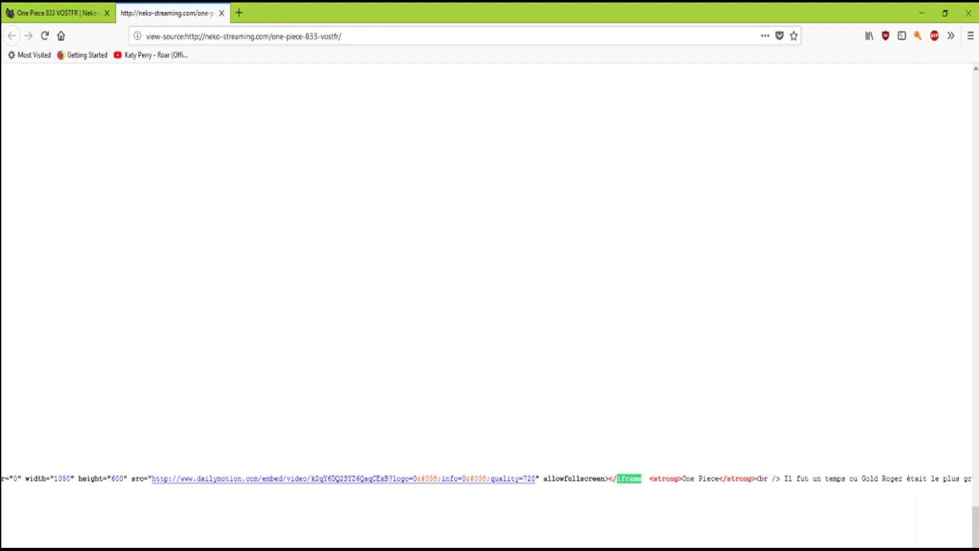
{"action": "key", "text": "shift+Return"}
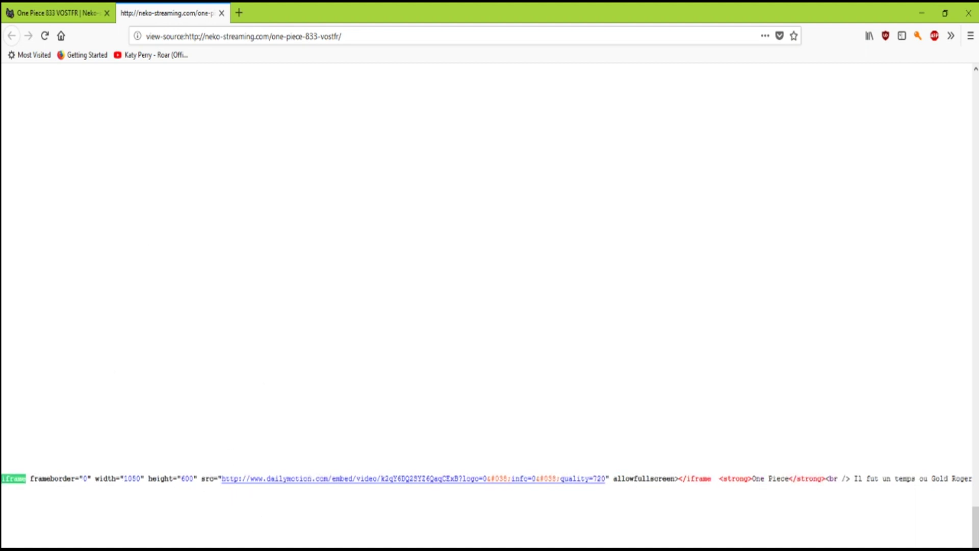
{"action": "key", "text": "shift+Return"}
{"action": "key", "text": "shift+Return"}
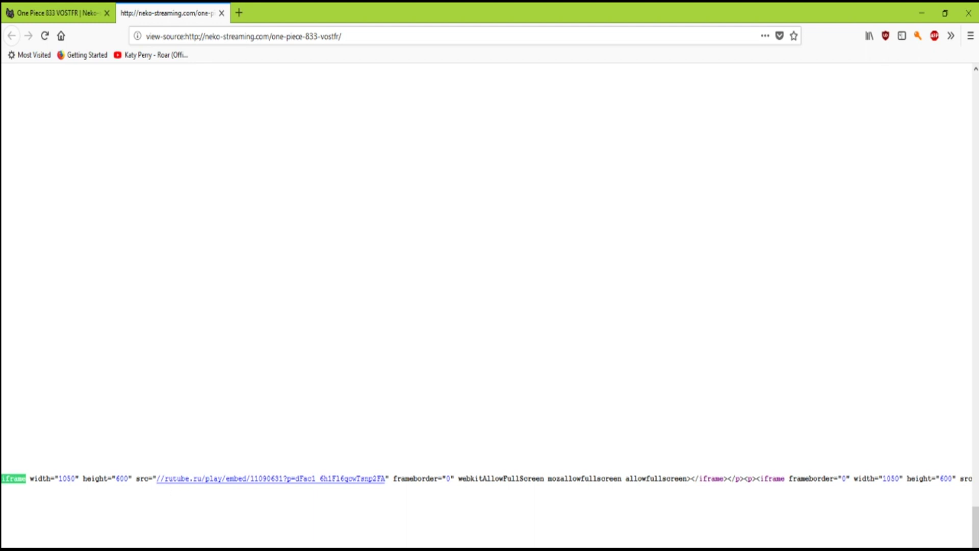
{"action": "scroll", "coordinate": [63, 482], "scroll_direction": "left", "scroll_amount": 2}
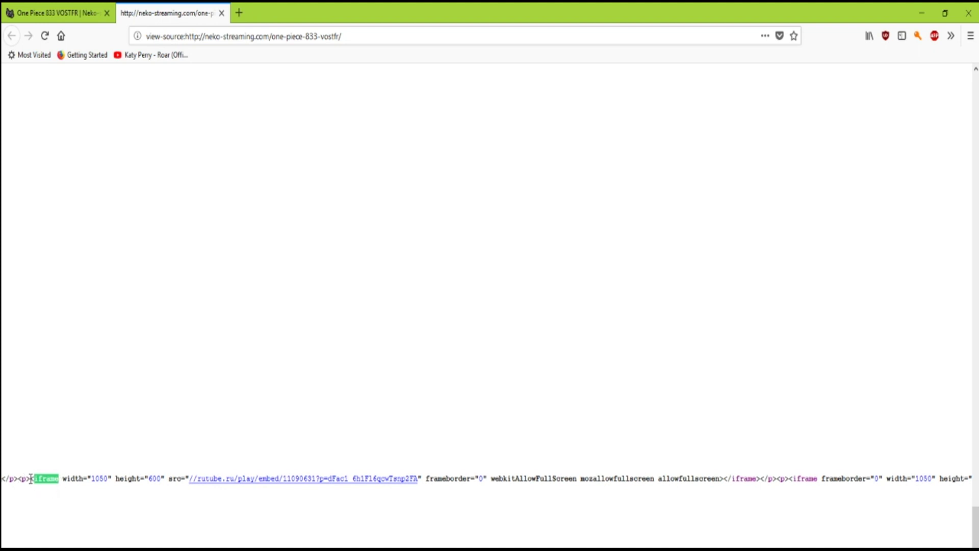
- Copy the complete Rutube embed code, from the opening iframe tag to its closing tag
{"action": "left_click_drag", "start_coordinate": [28, 478], "coordinate": [34, 478]}
{"action": "left_click", "coordinate": [32, 482]}
{"action": "left_click_drag", "start_coordinate": [32, 478], "coordinate": [744, 480]}
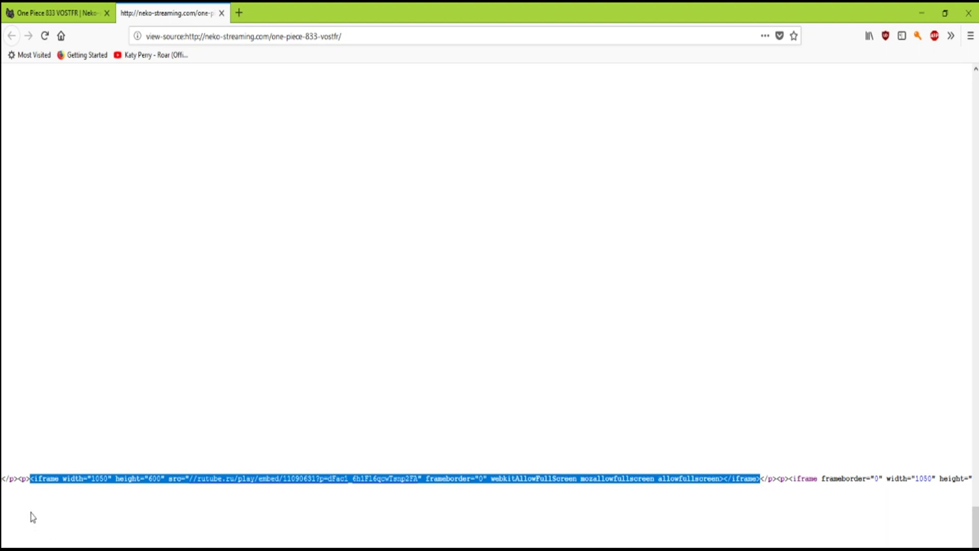
{"action": "right_click", "coordinate": [188, 479]}
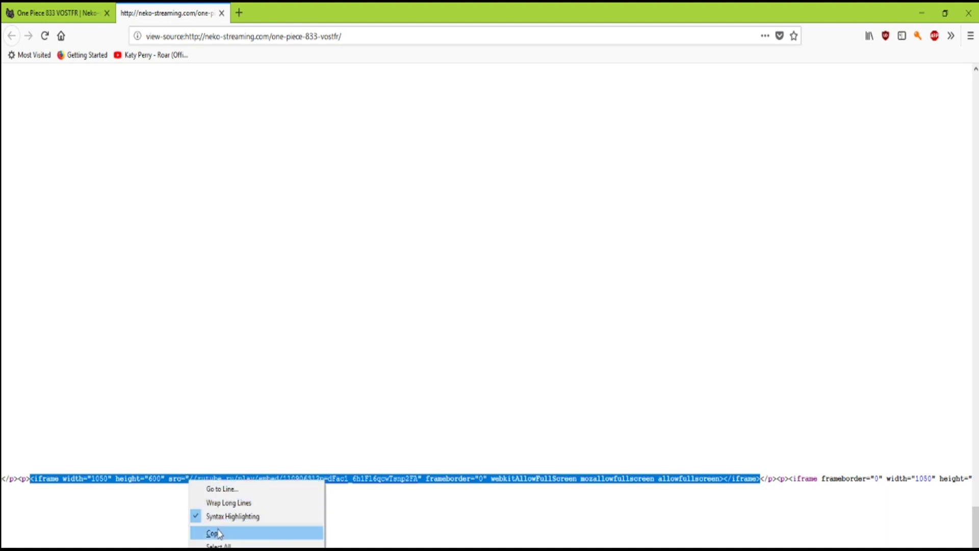
{"action": "left_click", "coordinate": [298, 533]}
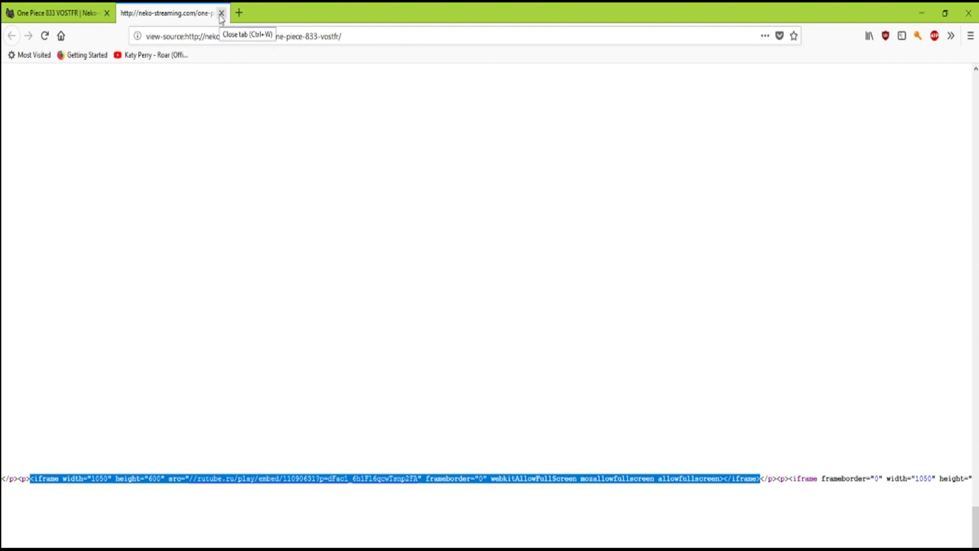
- Close the source and episode pages, and paste the copied Rutube iframe code into the HTML block under "One piece episode 834"
{"action": "left_click", "coordinate": [221, 13]}
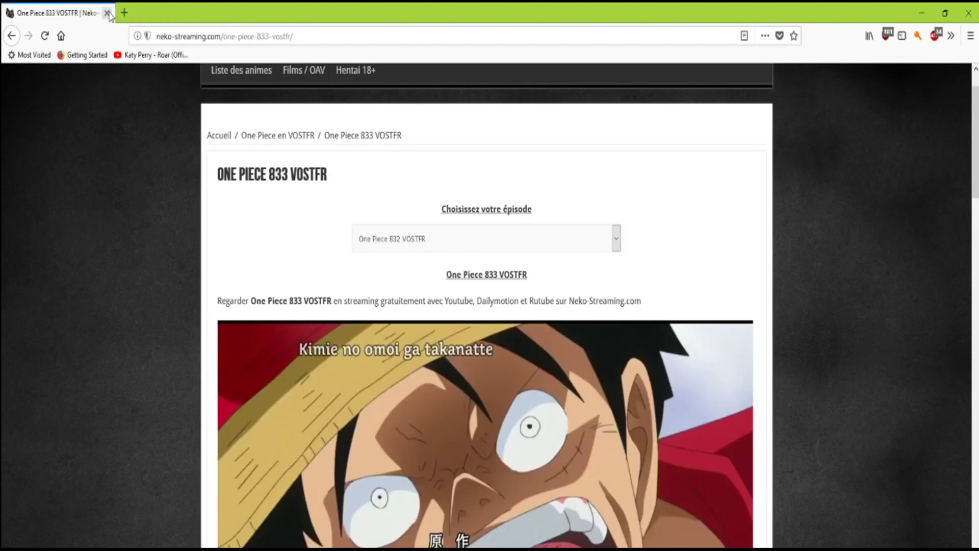
{"action": "left_click", "coordinate": [107, 13]}
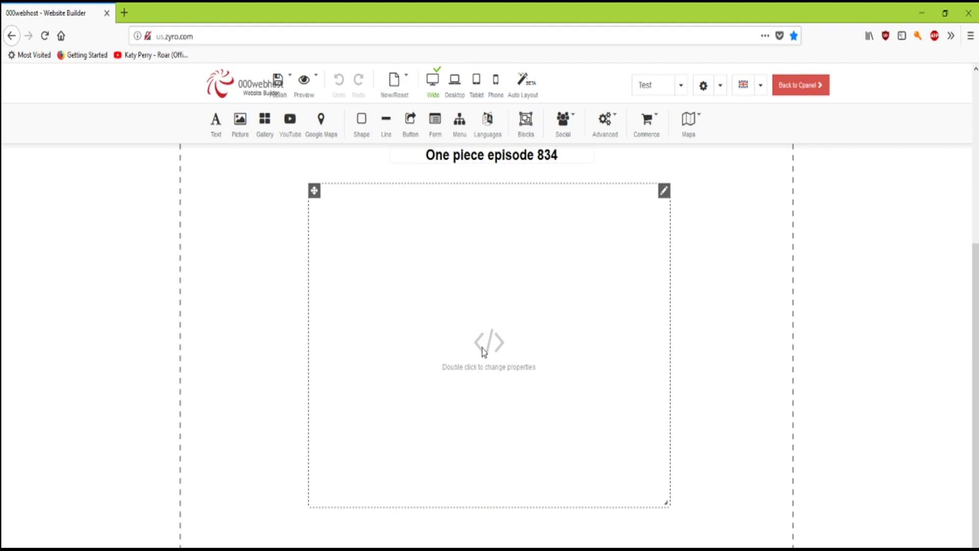
{"action": "double_click", "coordinate": [484, 348]}
{"action": "left_click", "coordinate": [404, 278]}
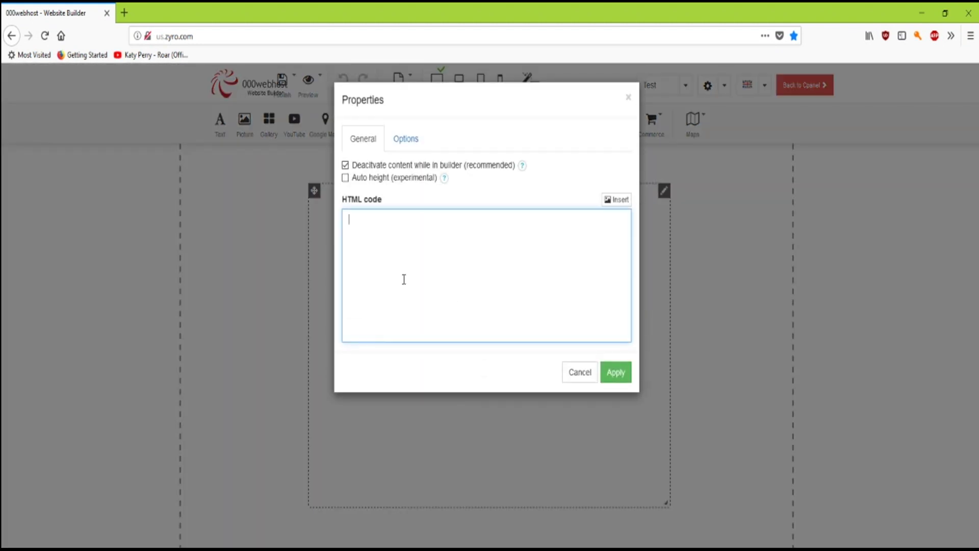
{"action": "right_click", "coordinate": [404, 279]}
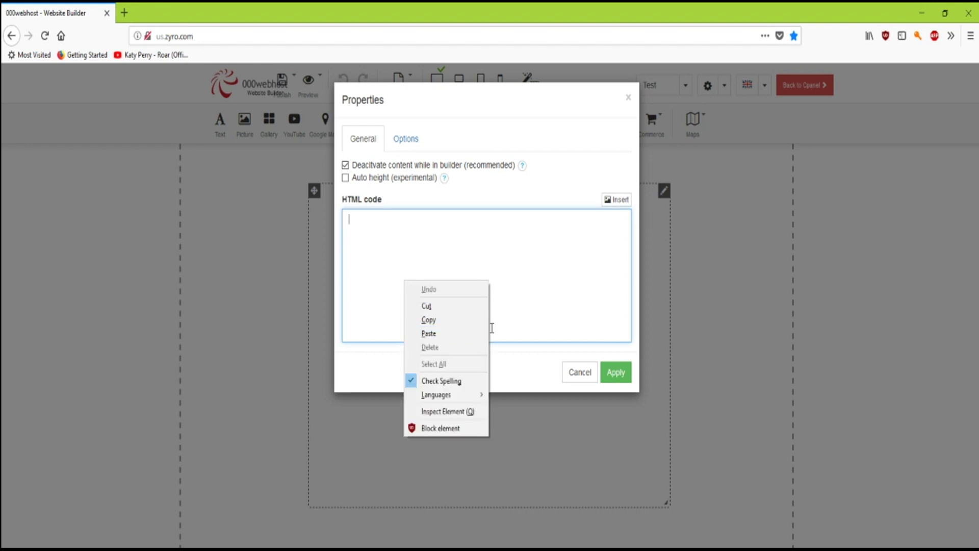
{"action": "left_click", "coordinate": [438, 336]}
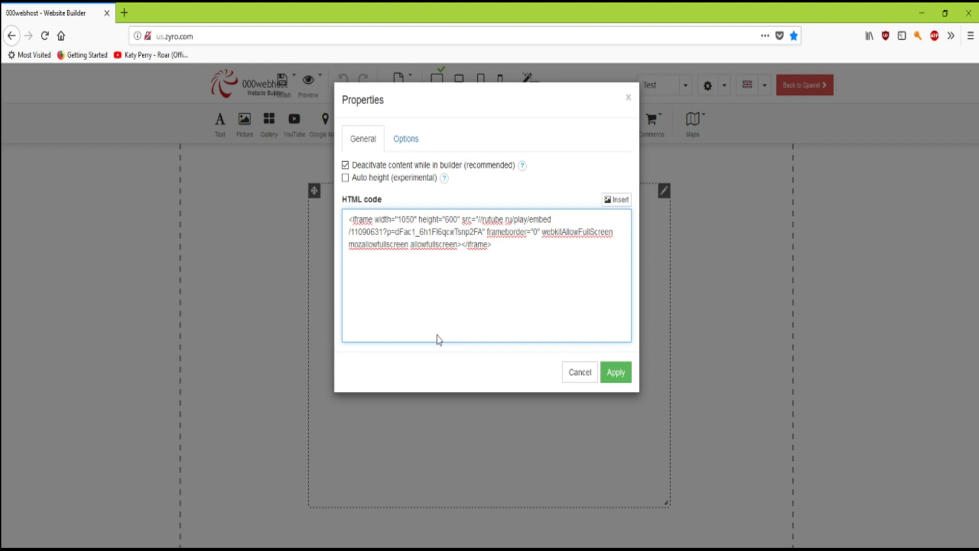
{"action": "left_click", "coordinate": [614, 374]}
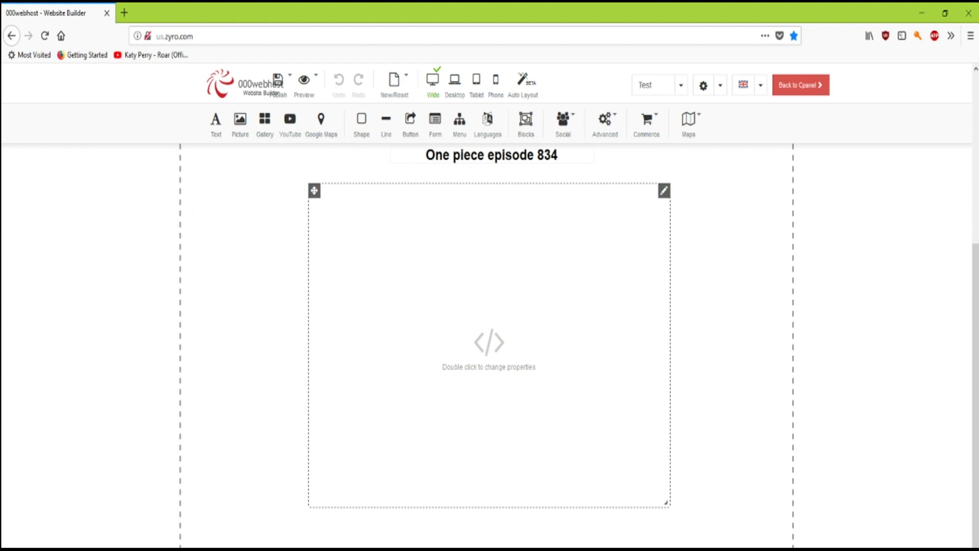
- Publish the website from the website builder
{"action": "scroll", "coordinate": [269, 192], "scroll_direction": "up", "scroll_amount": 3}
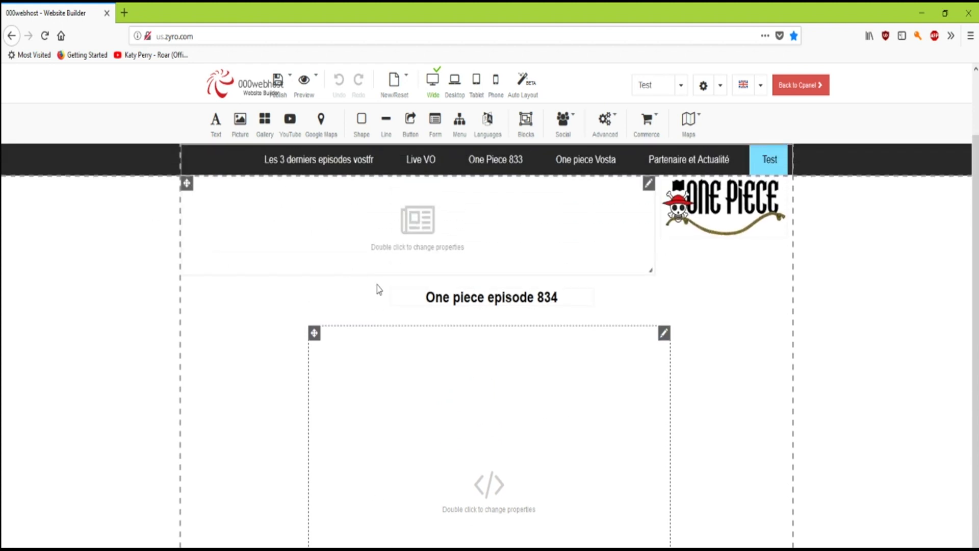
{"action": "left_click", "coordinate": [278, 92]}
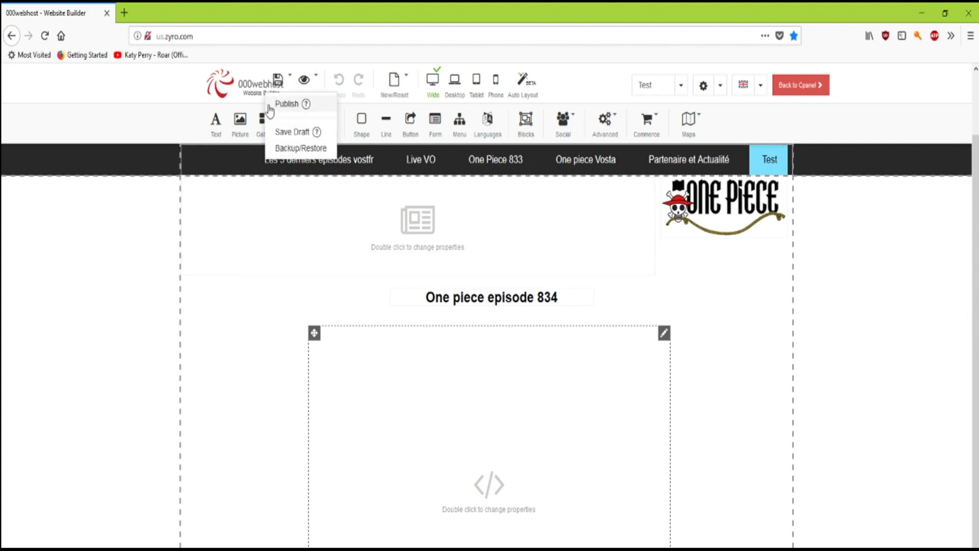
{"action": "left_click", "coordinate": [282, 107]}
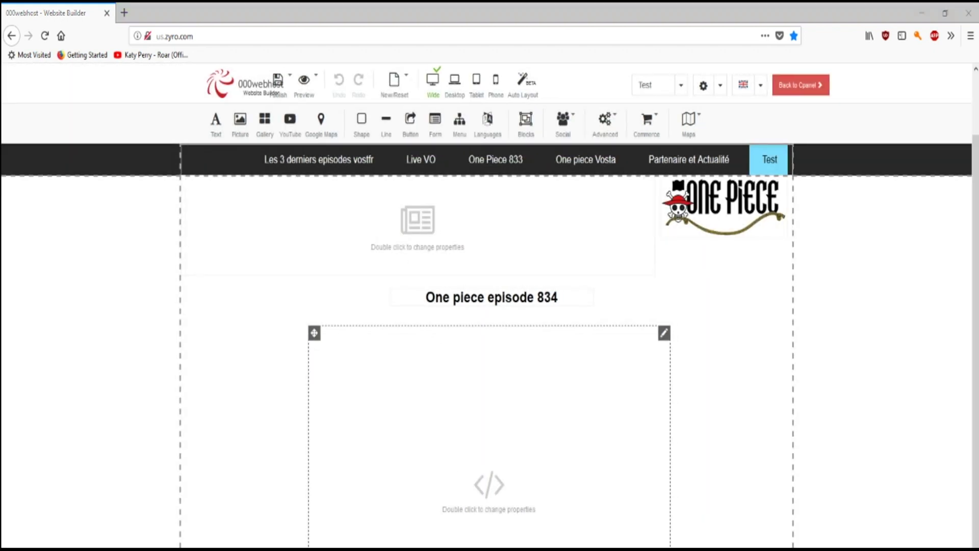
- Switch to the live Test page, reload it and play the embedded episode video in full screen, then return to the page
{"action": "key", "text": "alt+Tab"}
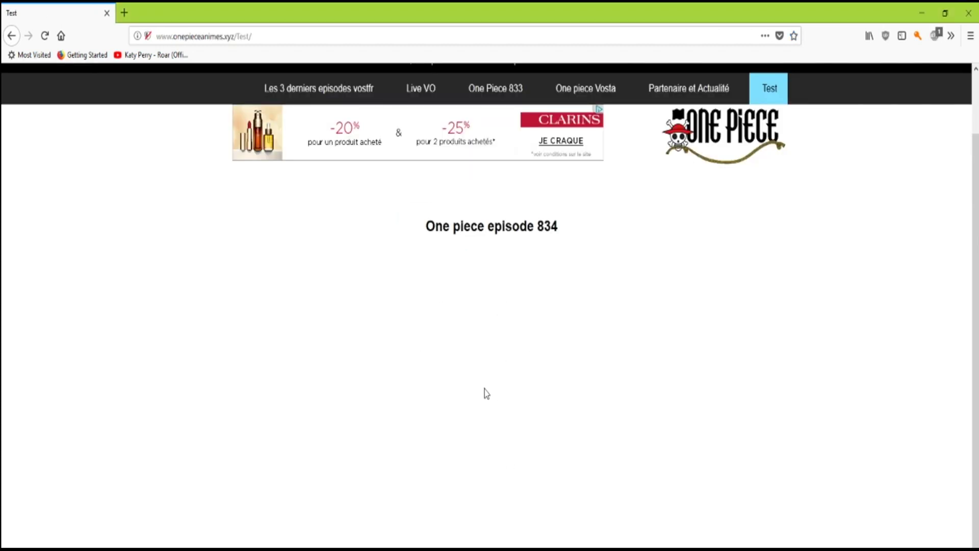
{"action": "left_click", "coordinate": [605, 32]}
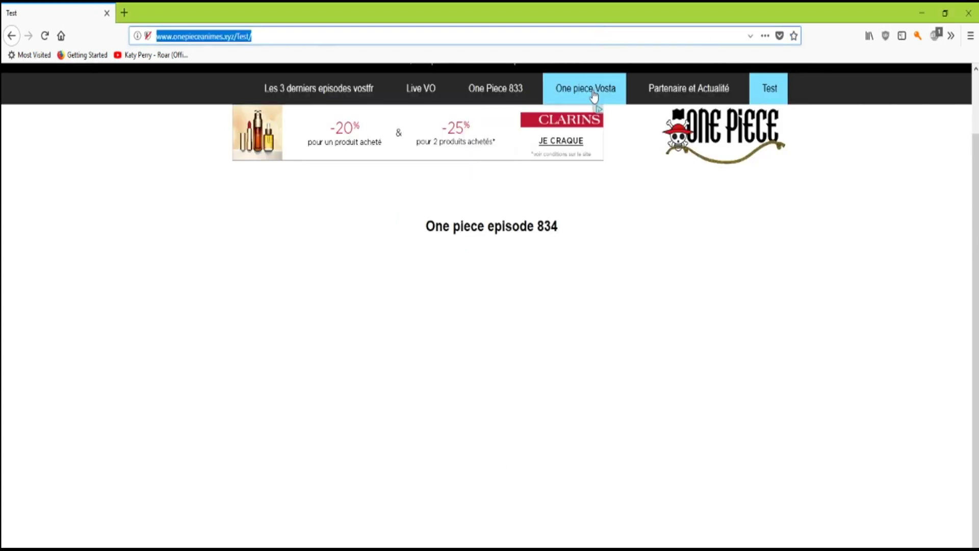
{"action": "left_click", "coordinate": [45, 35]}
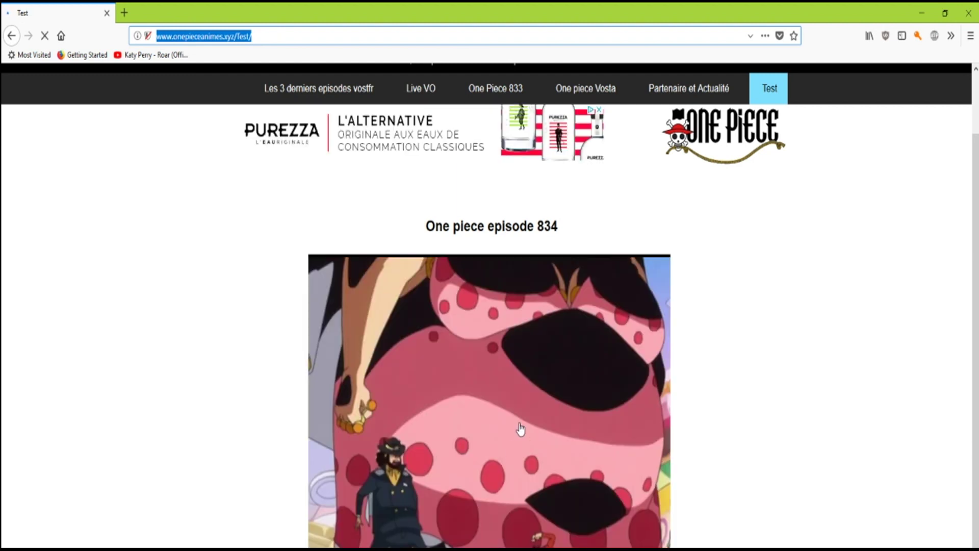
{"action": "left_click", "coordinate": [514, 418]}
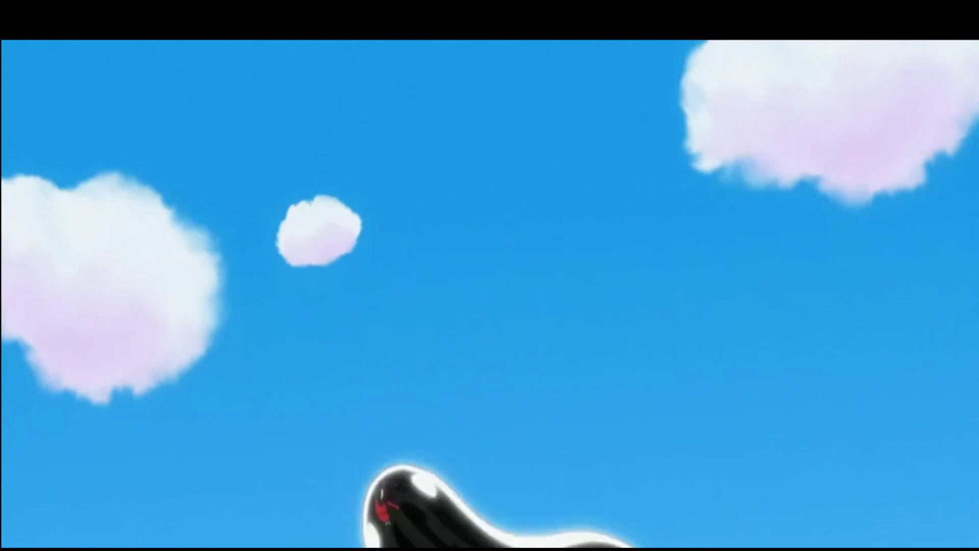
{"action": "key", "text": "Escape"}
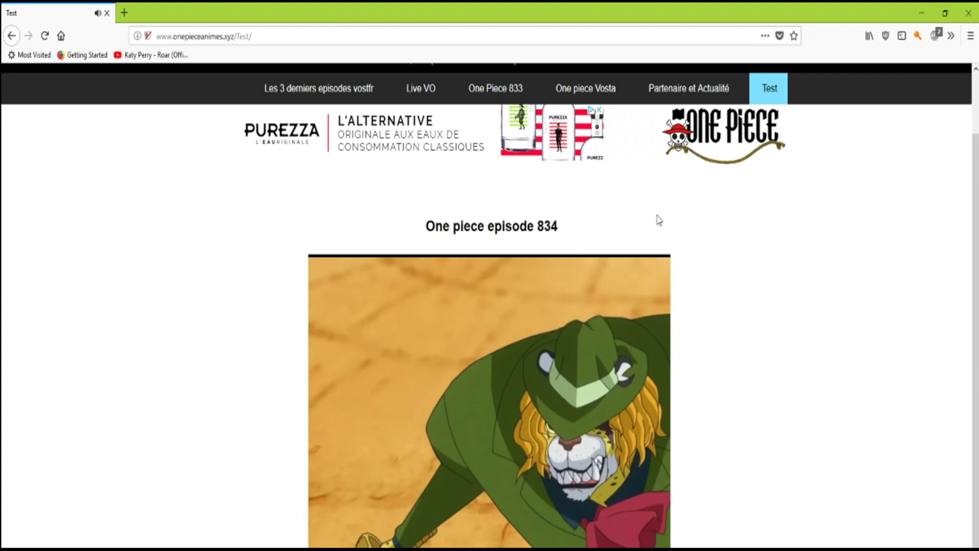
- Minimize the live Test page and website builder windows to show the desktop
{"action": "left_click", "coordinate": [921, 13]}
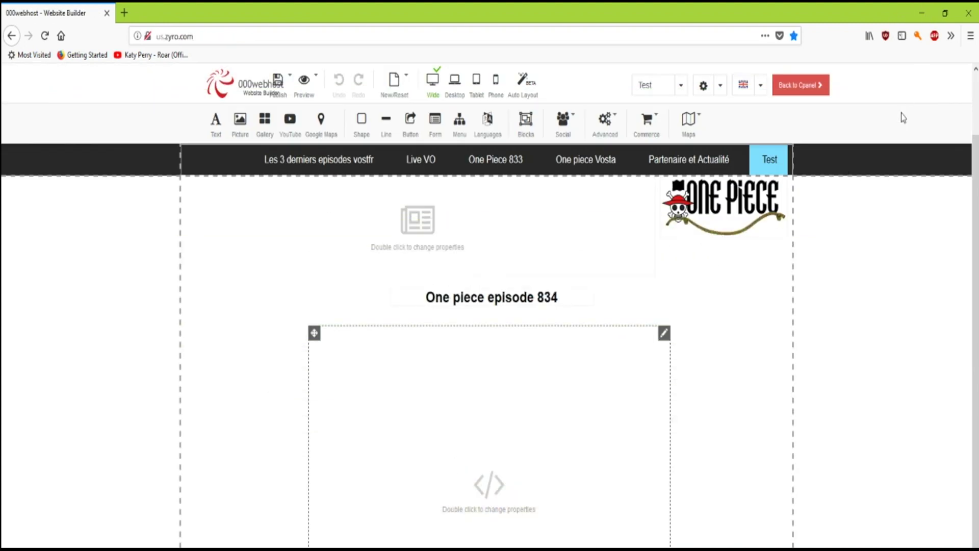
{"action": "left_click", "coordinate": [921, 12]}
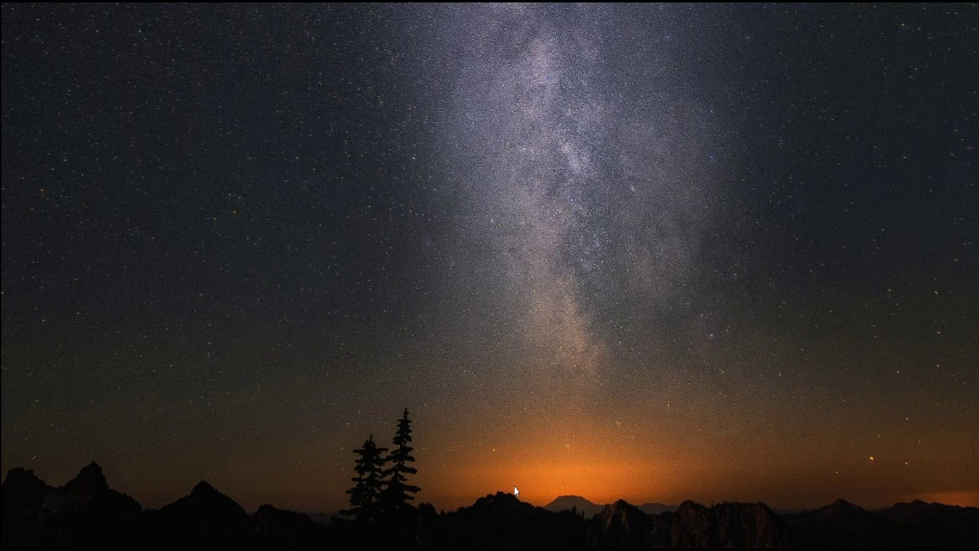